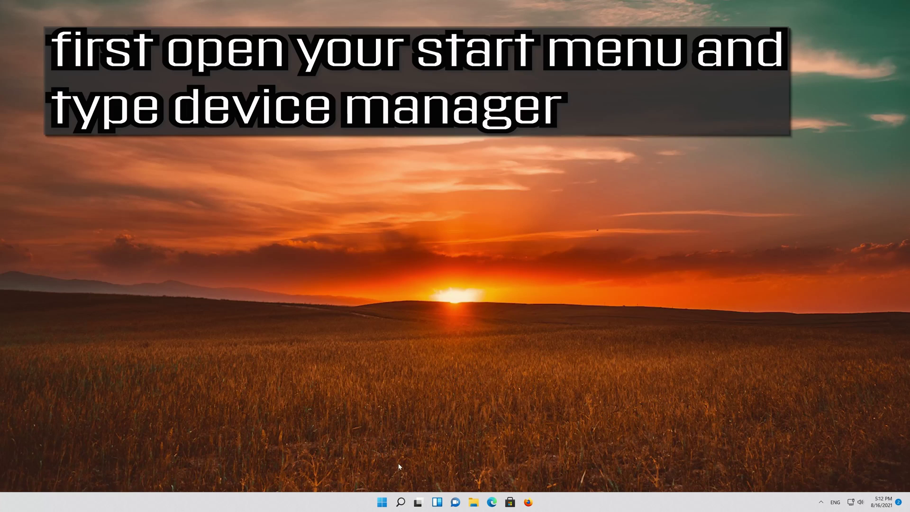
# Search the Start menu for 'device manager' and launch the Device Manager best match
pyautogui.click(381, 503)
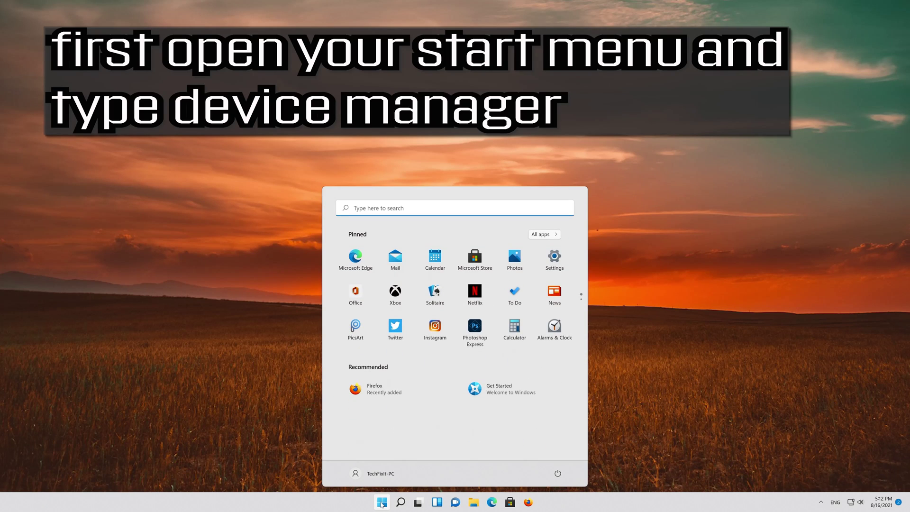
pyautogui.write('device manager')
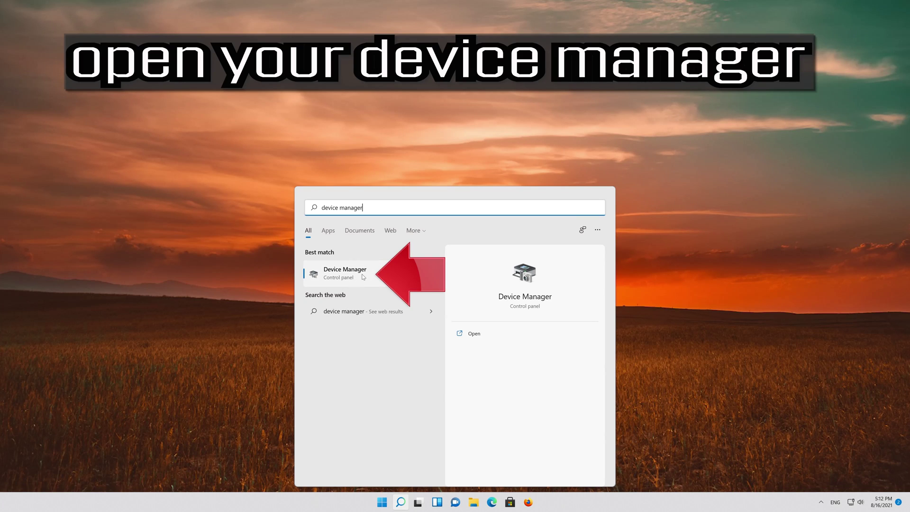
pyautogui.click(363, 277)
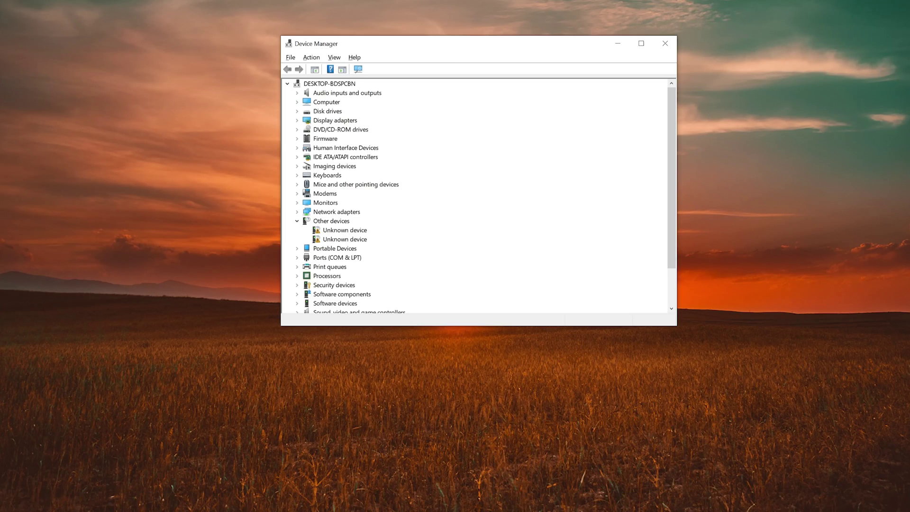
# Expand Display adapters and open Properties for the NVIDIA GeForce RTX 3080 Ti
pyautogui.click(297, 121)
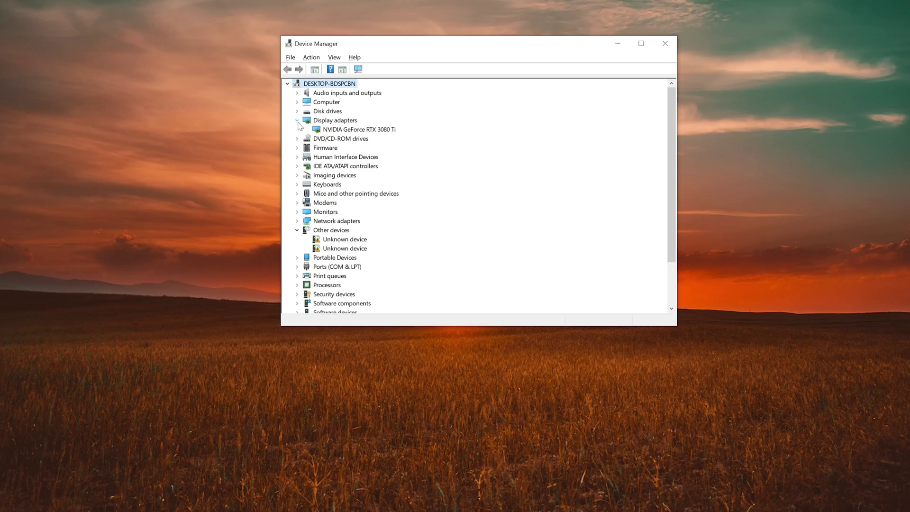
pyautogui.rightClick(380, 135)
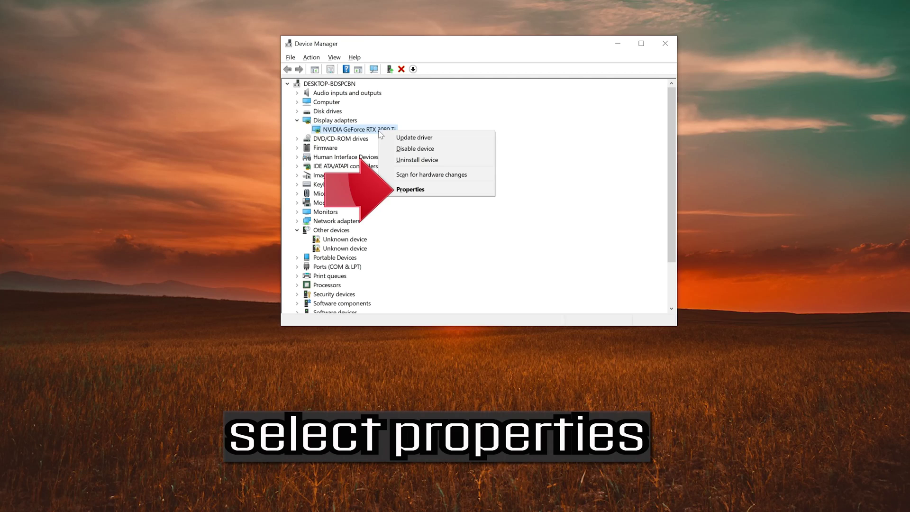
pyautogui.click(435, 191)
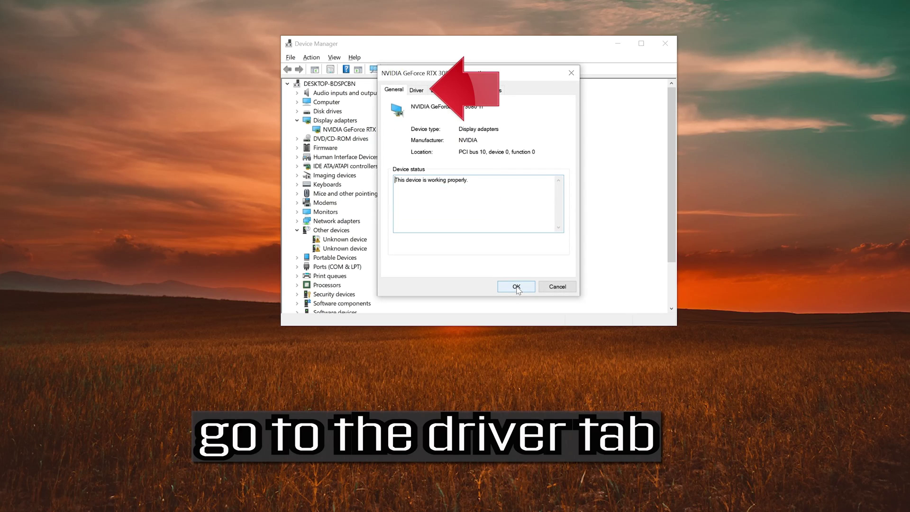
# From the RTX 3080 Ti's Driver tab, start Update Driver
pyautogui.click(417, 90)
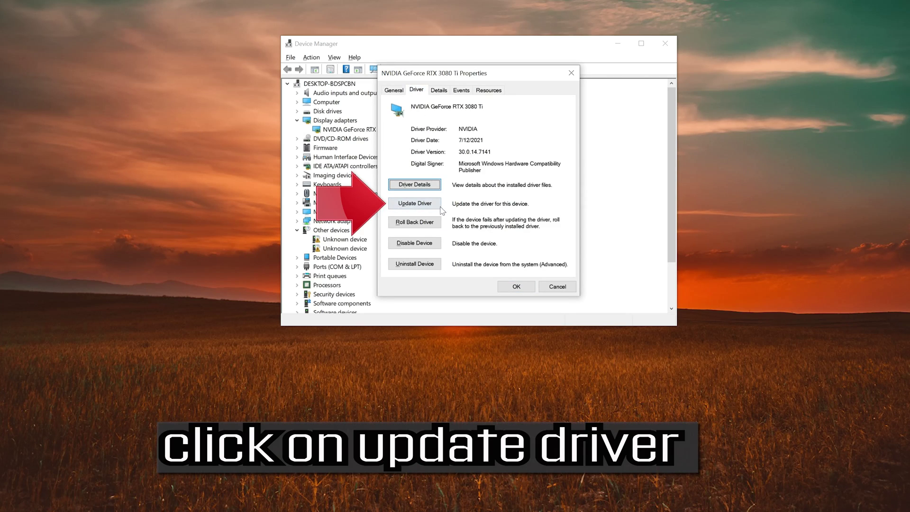
pyautogui.click(402, 205)
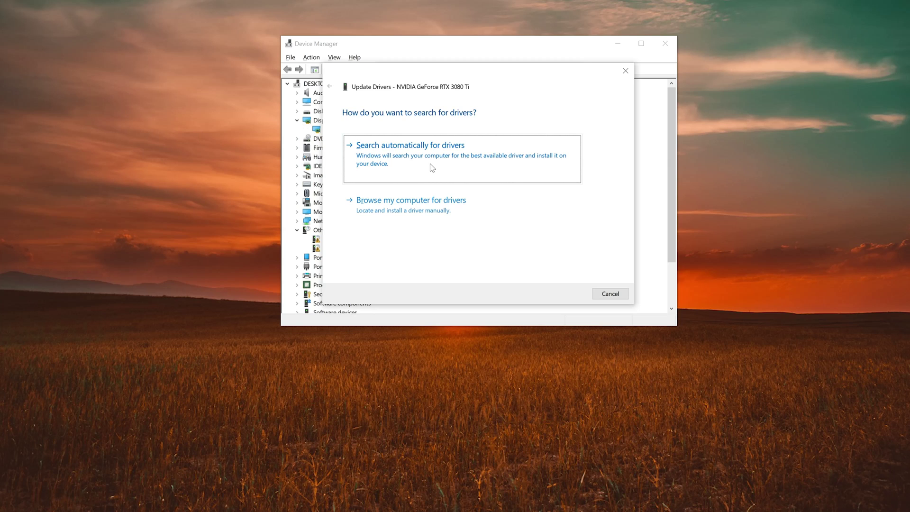
# Run the automatic driver search, which reports the best driver is installed, then close everything
pyautogui.click(432, 168)
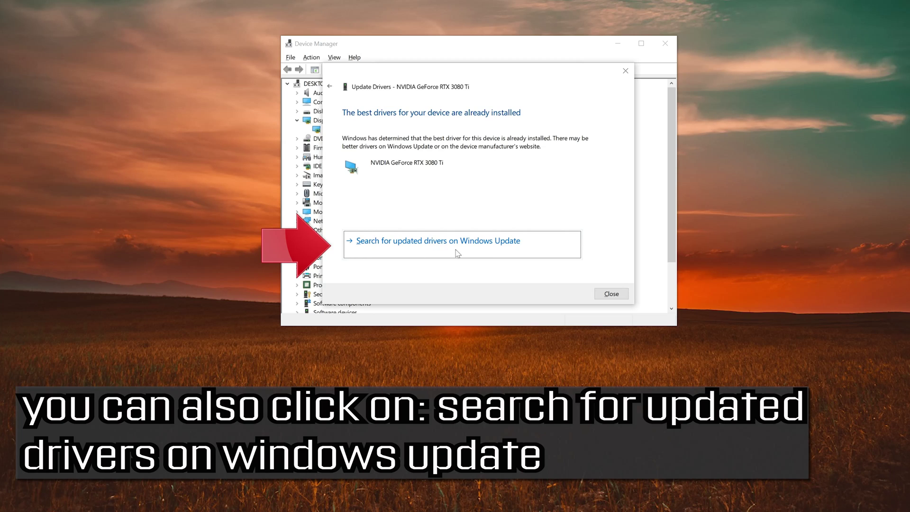
pyautogui.click(609, 293)
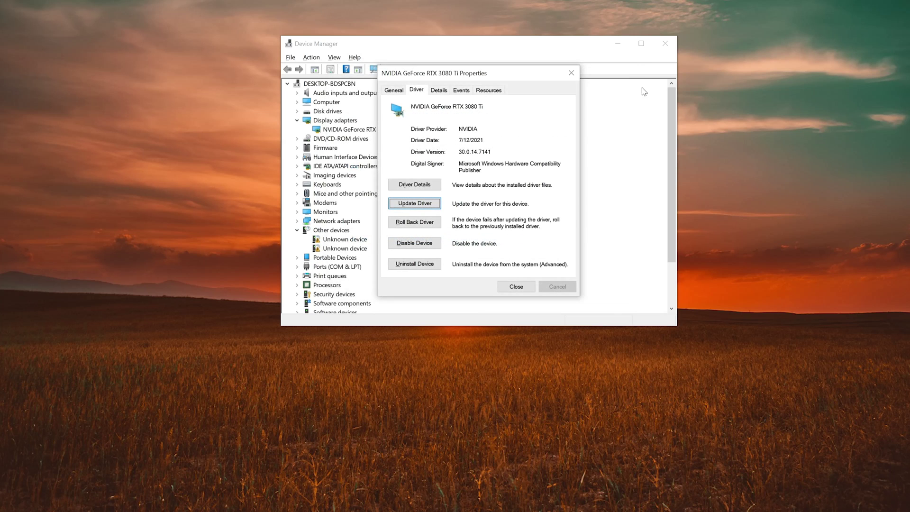
pyautogui.click(571, 73)
pyautogui.click(665, 50)
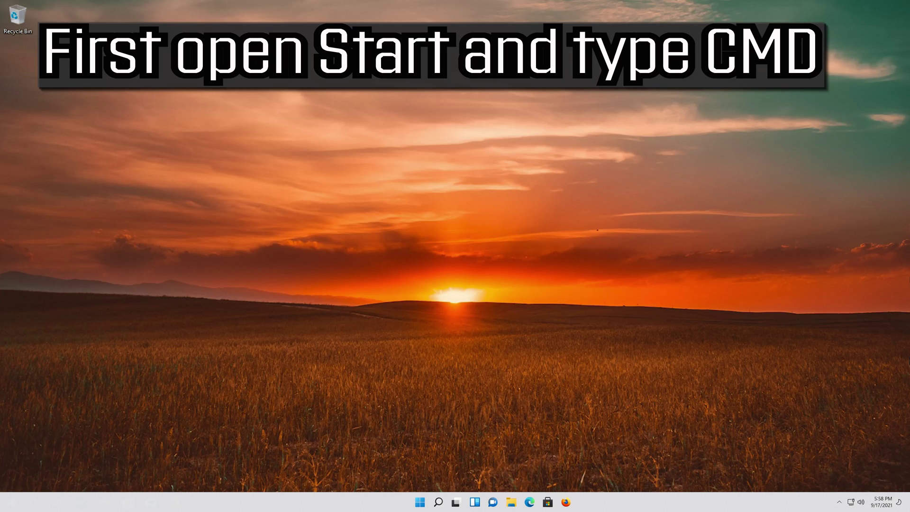
# Launch Command Prompt by searching 'cmd' from the Start menu
pyautogui.press('super')
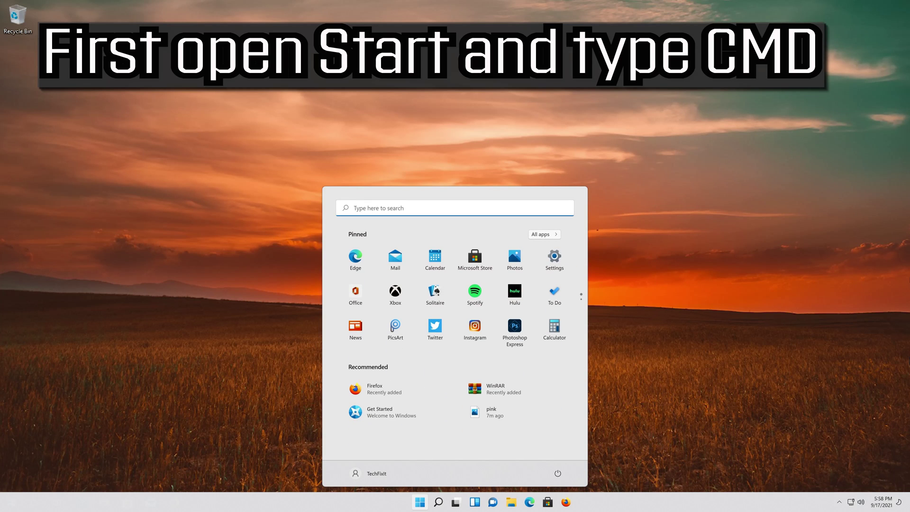
pyautogui.write('cmd')
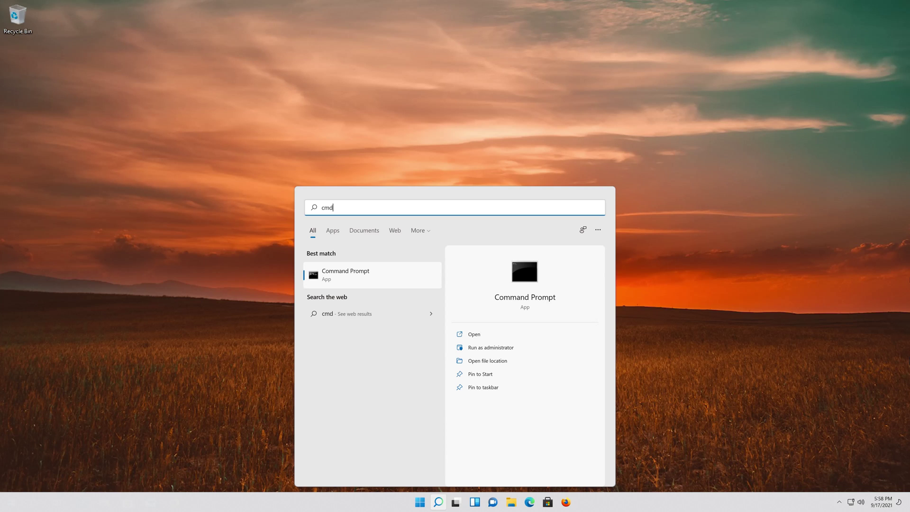
pyautogui.press('Return')
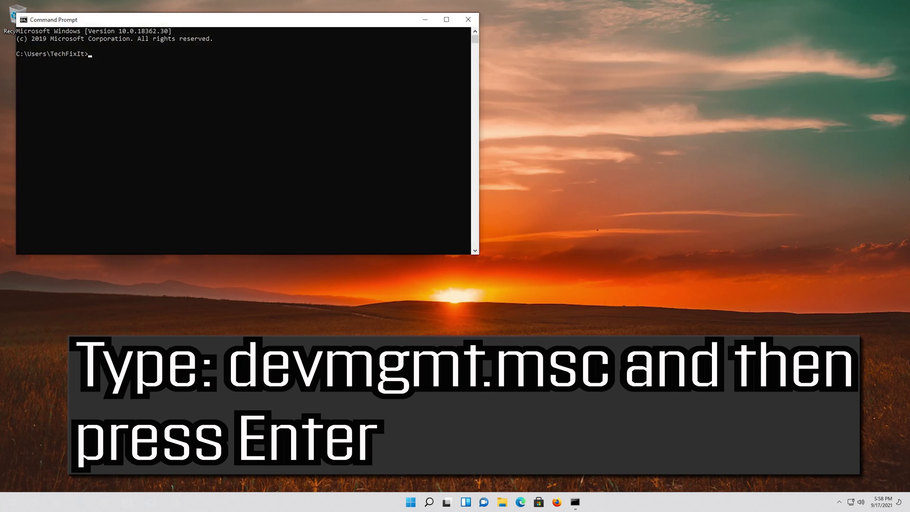
# Run devmgmt.msc at the prompt to reopen Device Manager
pyautogui.write('devmgmt.msc')
pyautogui.press('Return')
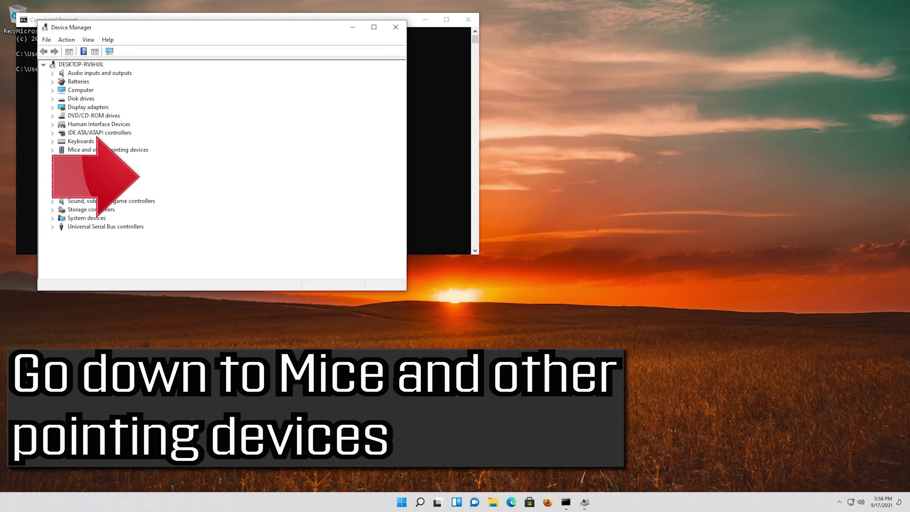
# Using the keyboard, expand Mice and other pointing devices and select Microsoft PS/2 Mouse
pyautogui.press('Tab')
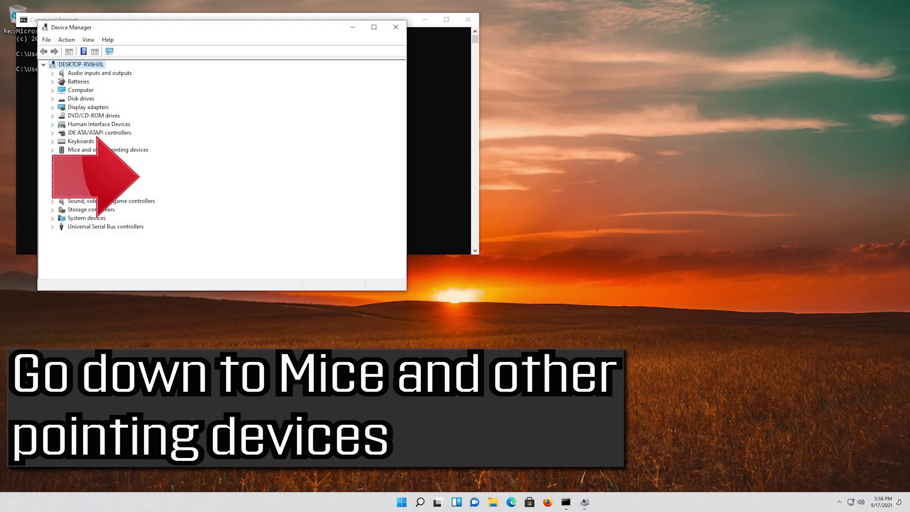
pyautogui.press('Down')
pyautogui.press('Down')
pyautogui.press('Down')
pyautogui.press('Down')
pyautogui.press('Down')
pyautogui.press('Down')
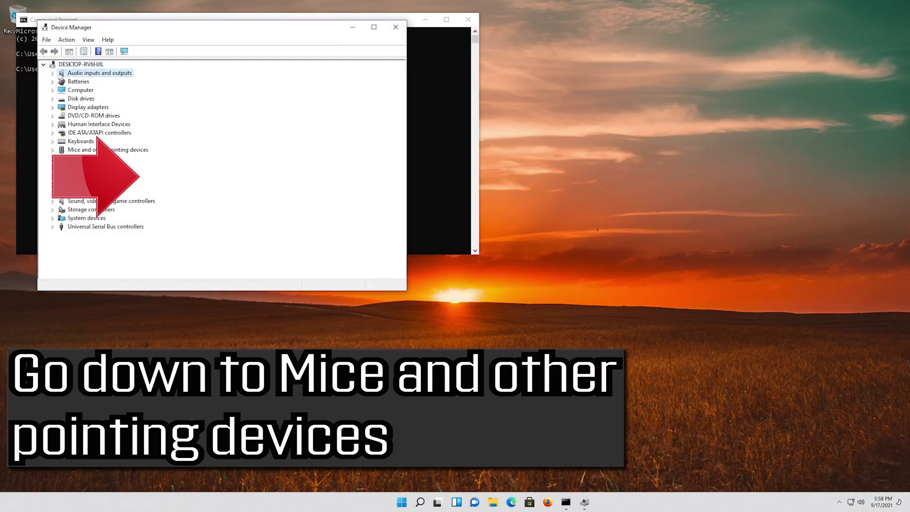
pyautogui.press('Down')
pyautogui.press('Down')
pyautogui.press('Down')
pyautogui.press('Down')
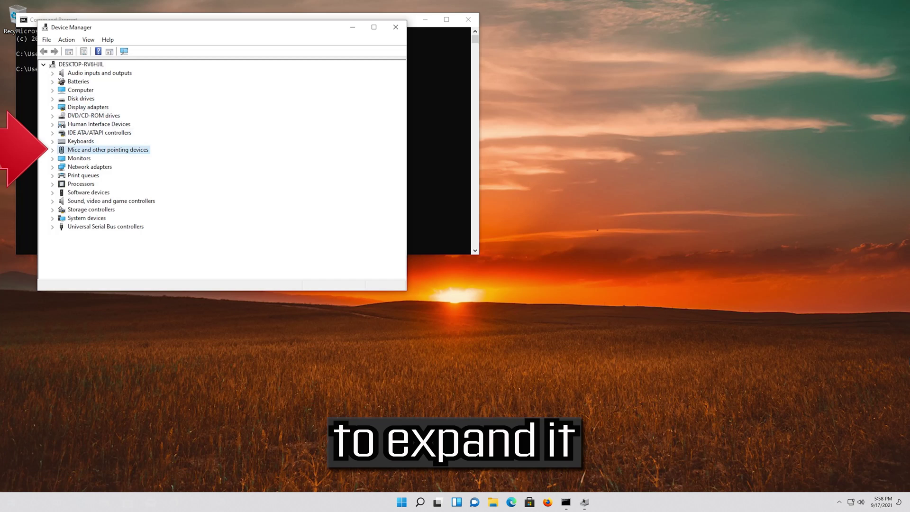
pyautogui.press('Right')
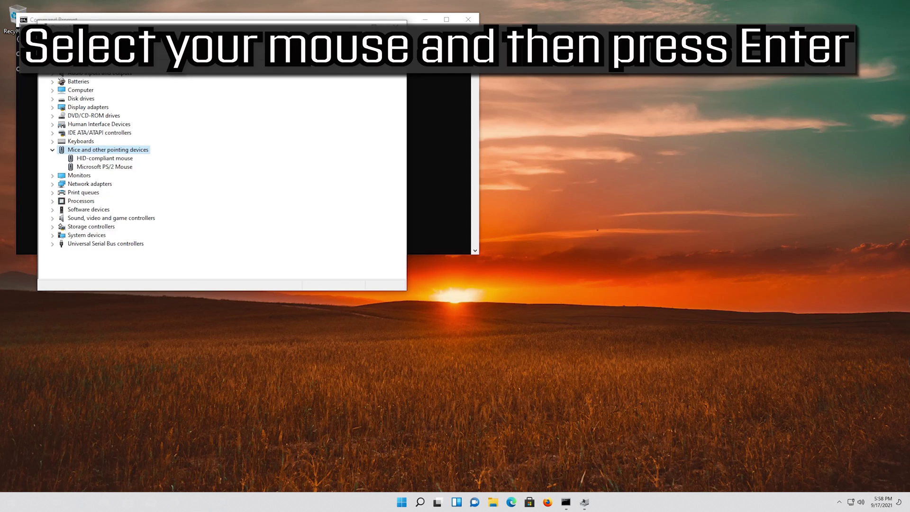
pyautogui.press('Down')
pyautogui.press('Down')
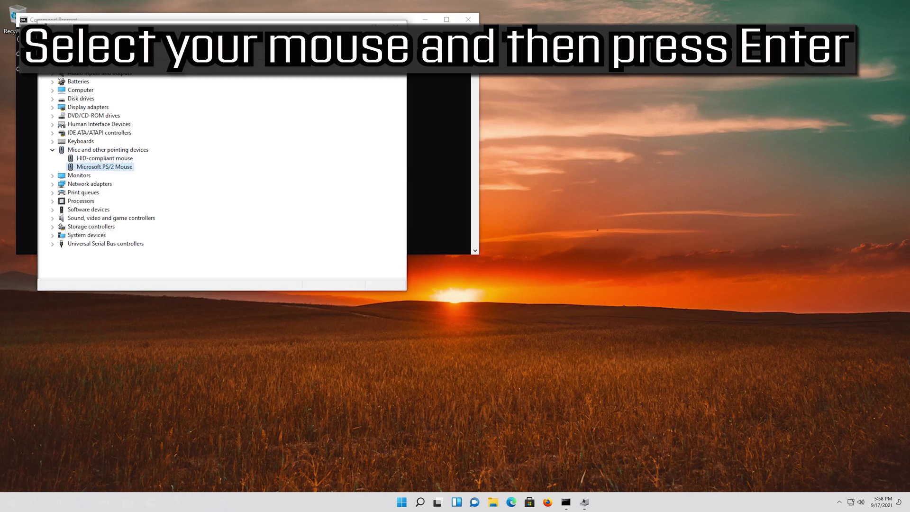
# Open the Microsoft PS/2 Mouse properties and start Update Driver from its Driver tab
pyautogui.press('Return')
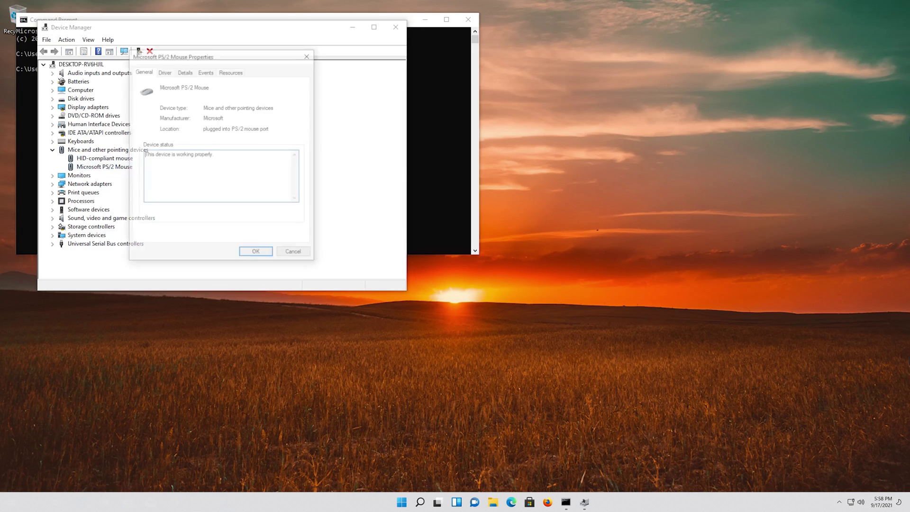
pyautogui.press('Tab')
pyautogui.press('Tab')
pyautogui.hotkey('shift', 'Tab')
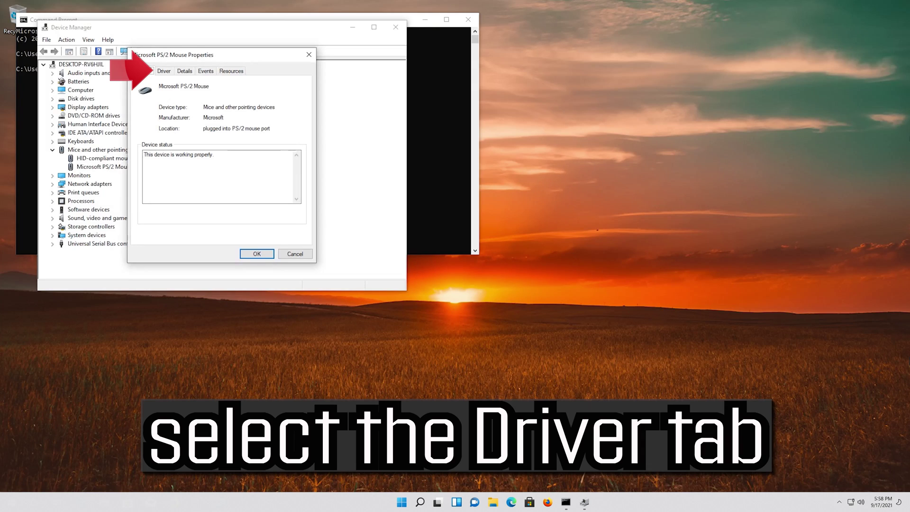
pyautogui.hotkey('ctrl', 'Tab')
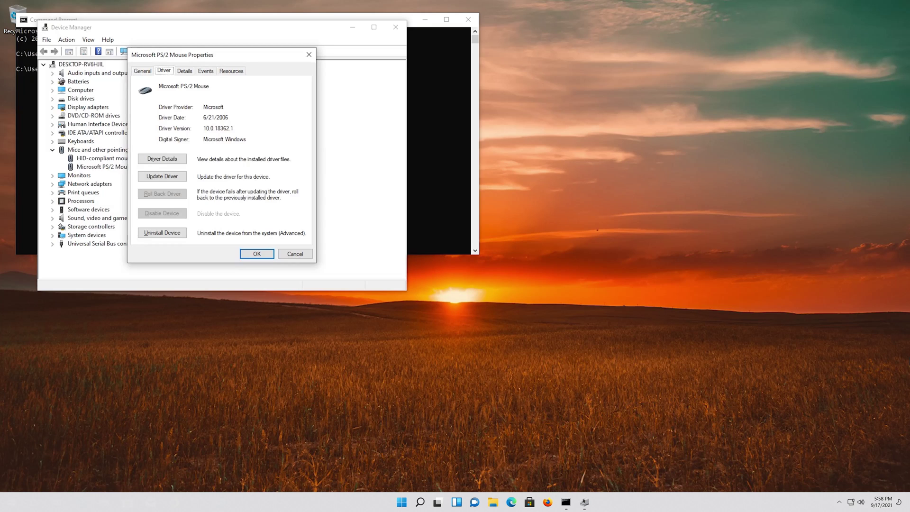
pyautogui.press('Tab')
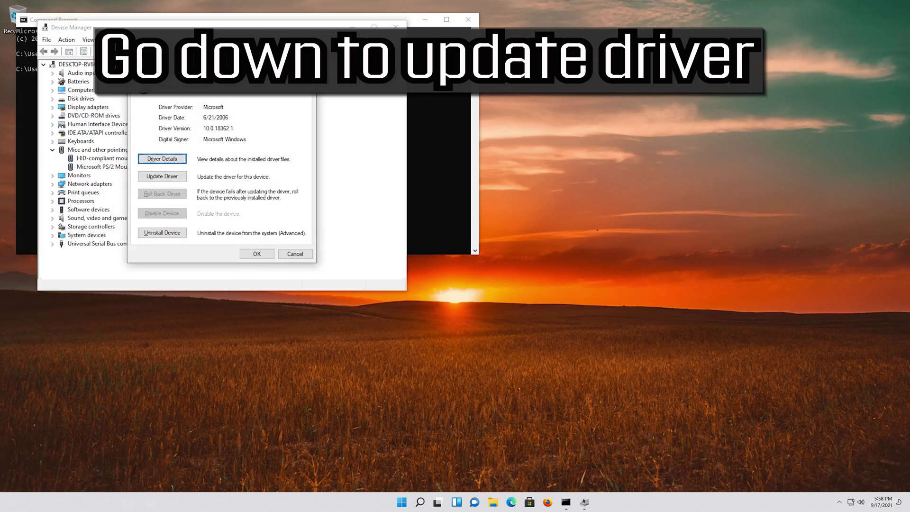
pyautogui.press('Tab')
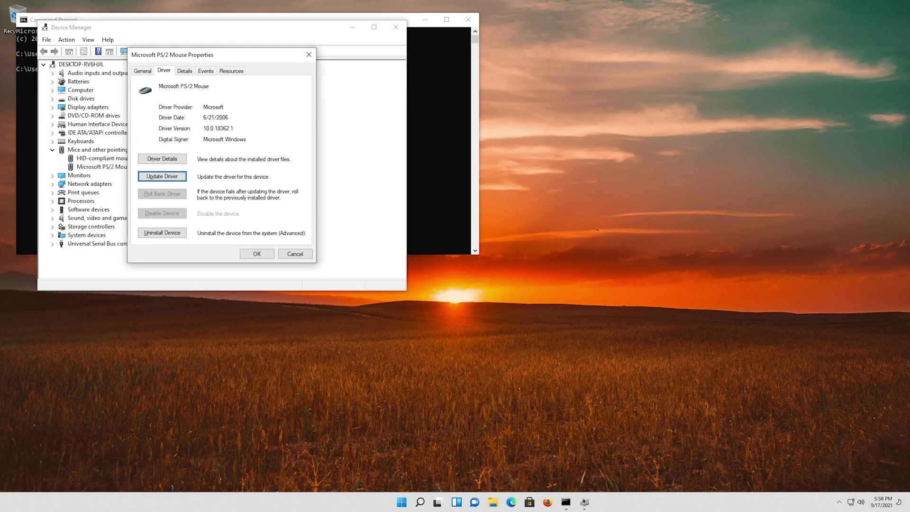
pyautogui.press('Return')
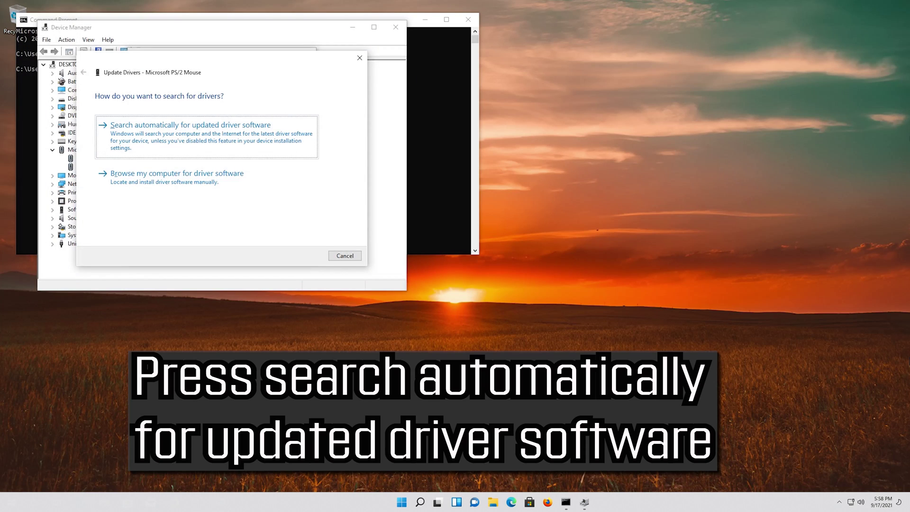
# Run an automatic driver search, then restart the wizard and choose Browse my computer for driver software
pyautogui.press('Return')
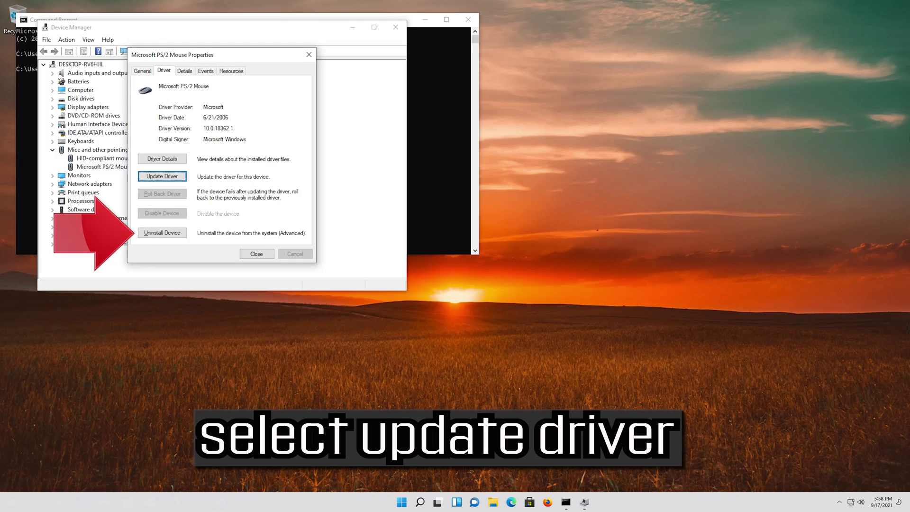
pyautogui.press('Return')
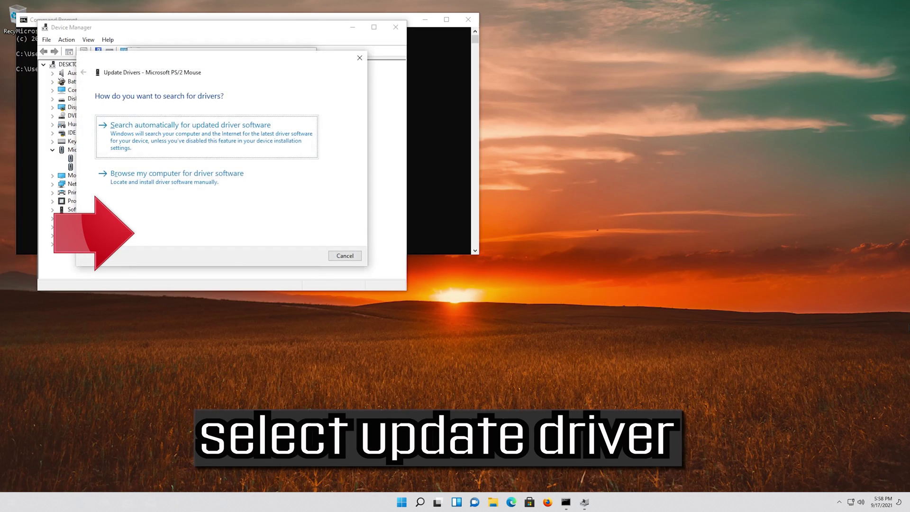
pyautogui.press('Tab')
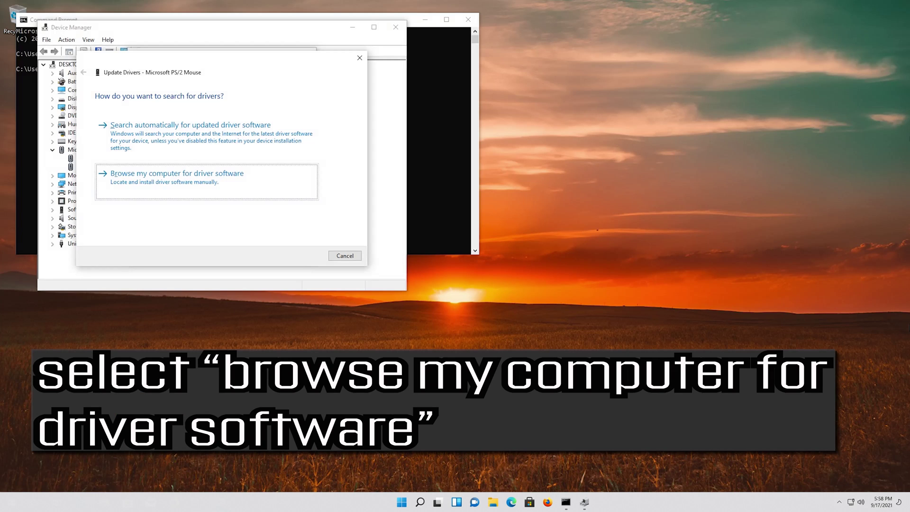
pyautogui.press('Return')
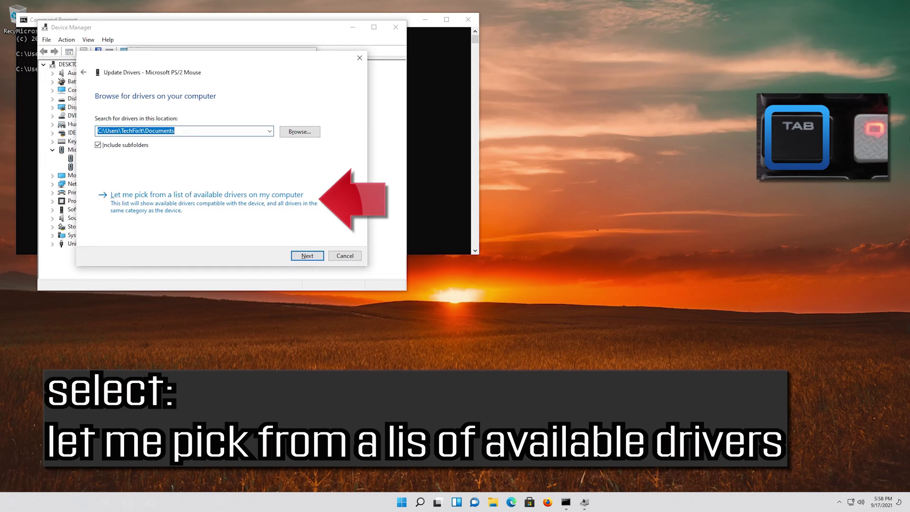
# Choose 'Let me pick from a list of available drivers on my computer'
pyautogui.press('Tab')
pyautogui.press('Tab')
pyautogui.press('Tab')
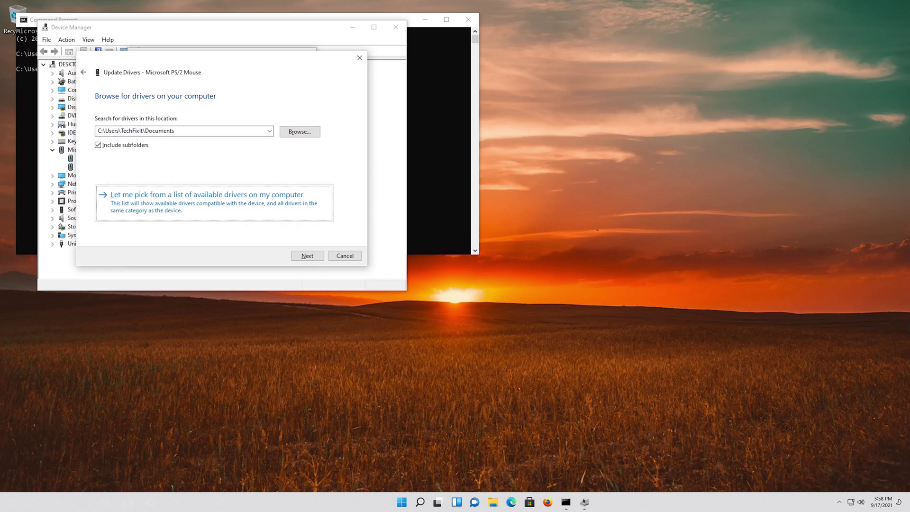
pyautogui.press('Return')
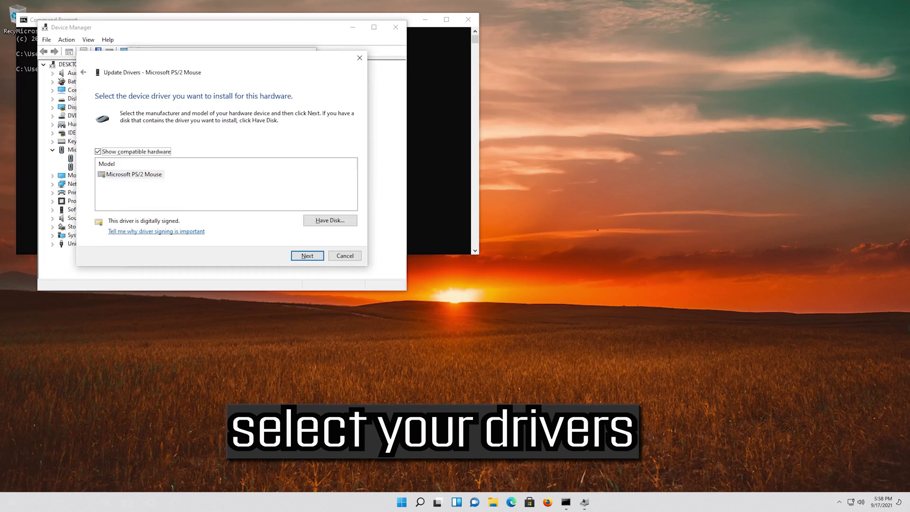
# Select Microsoft PS/2 Mouse from the Model list and install that driver
pyautogui.press('Tab')
pyautogui.press('Tab')
pyautogui.press('Tab')
pyautogui.press('Tab')
pyautogui.press('Tab')
pyautogui.click(134, 174)
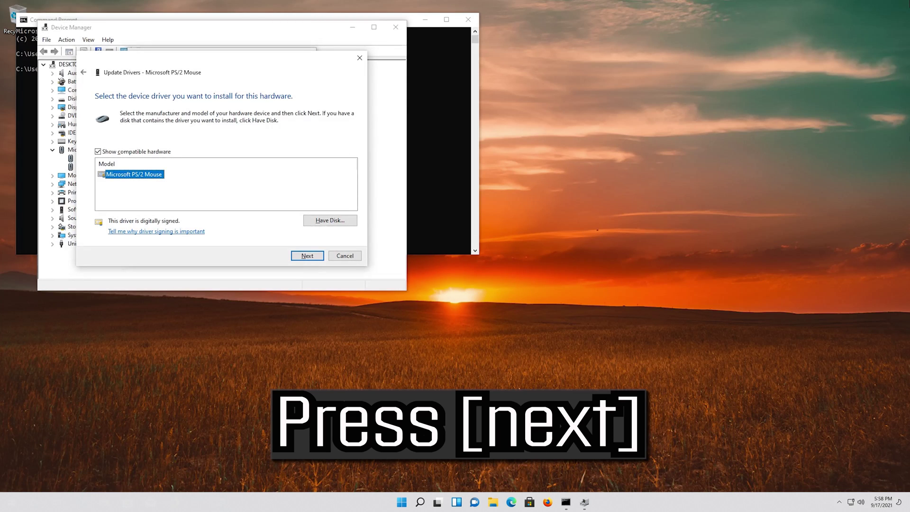
pyautogui.press('Return')
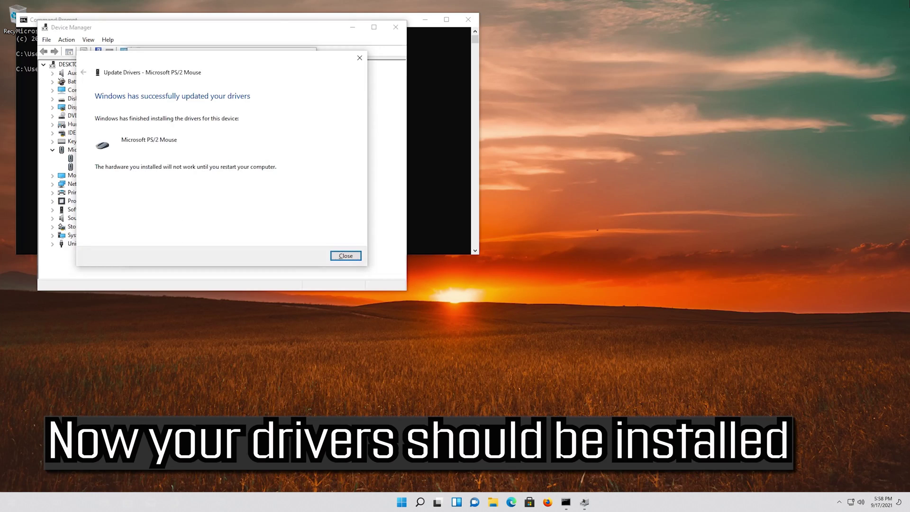